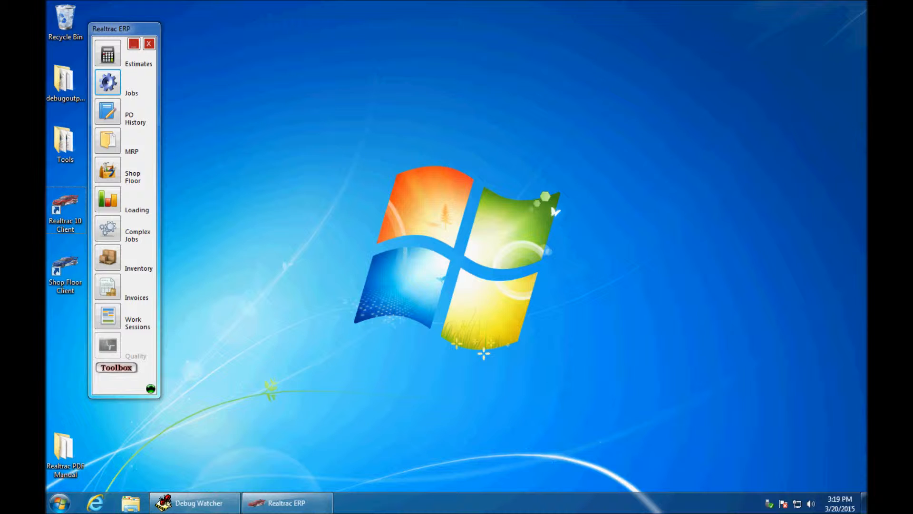
Open the job list, filter Date Entered from 1/1/2014 to 12/31/2014, and return all items on the filtered results.
{"action": "left_click", "coordinate": [108, 82]}
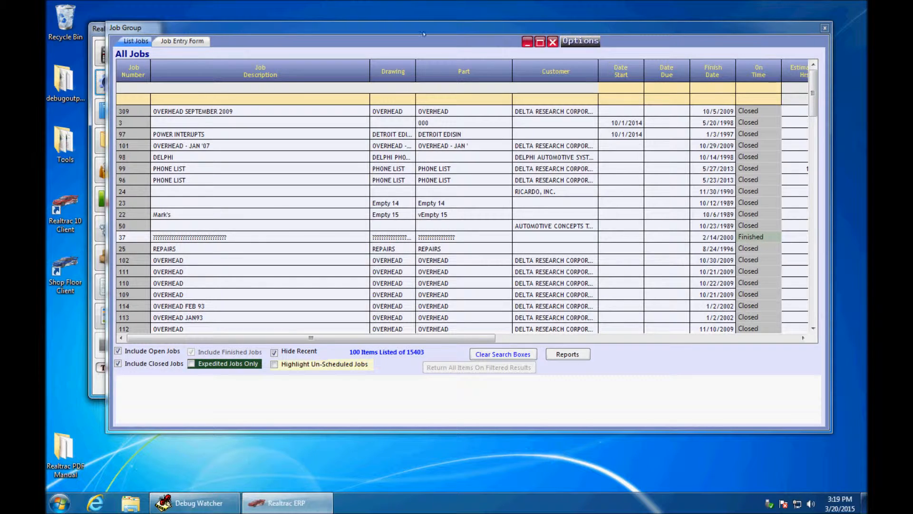
{"action": "left_click_drag", "start_coordinate": [430, 28], "coordinate": [461, 21]}
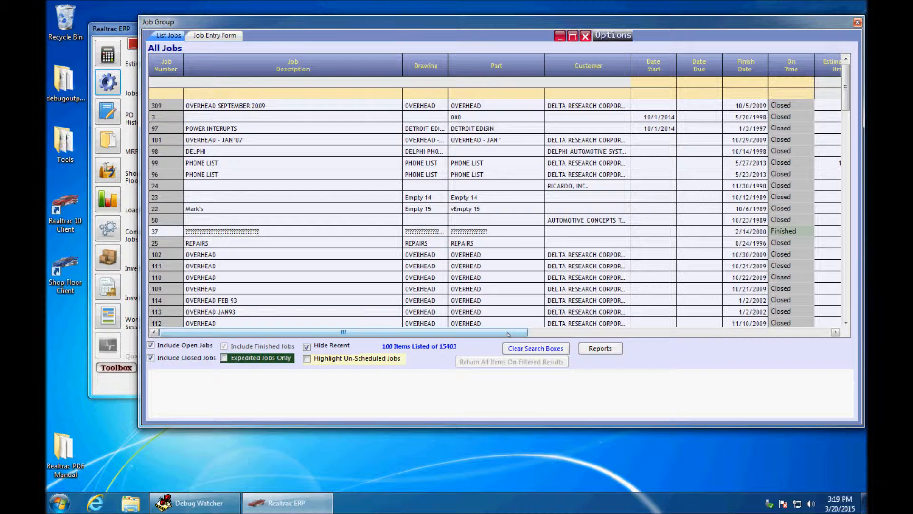
{"action": "left_click_drag", "start_coordinate": [507, 334], "coordinate": [610, 332]}
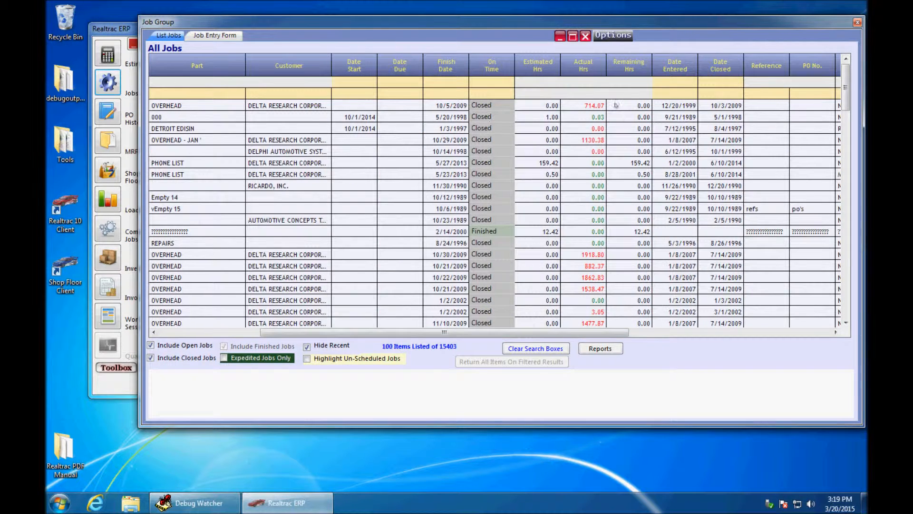
{"action": "left_click", "coordinate": [681, 82]}
{"action": "type", "text": "1/1/2014"}
{"action": "left_click", "coordinate": [668, 94]}
{"action": "type", "text": "12/31/2014"}
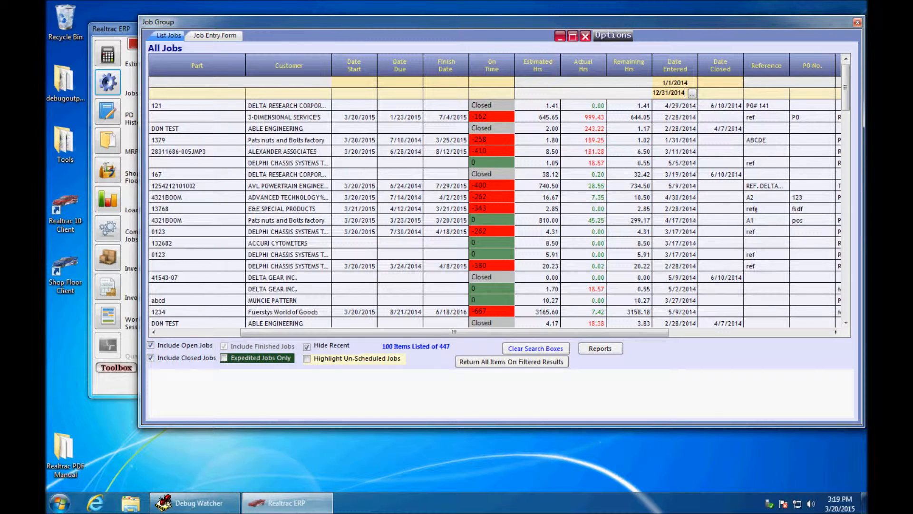
{"action": "left_click", "coordinate": [555, 363]}
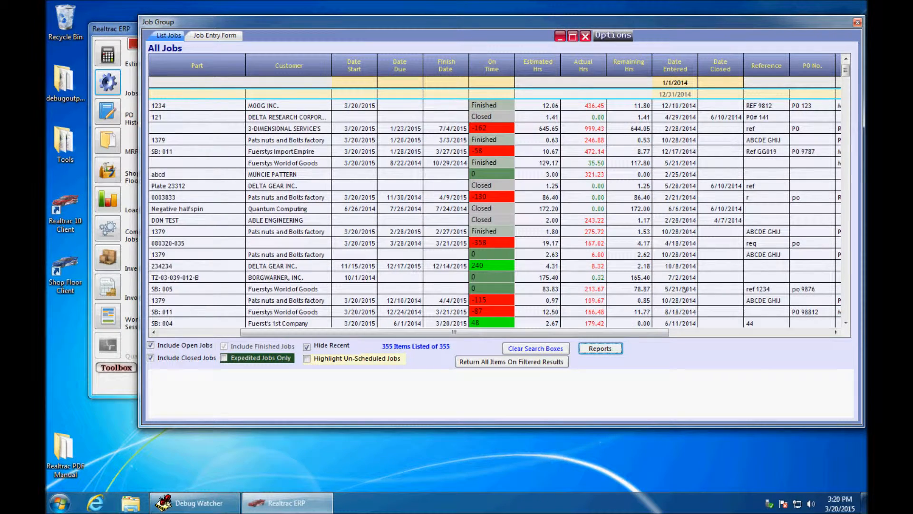
Review the filtered 2014 jobs, examining their descriptions, customers, hours, costs and notes.
{"action": "left_click_drag", "start_coordinate": [642, 331], "coordinate": [474, 322]}
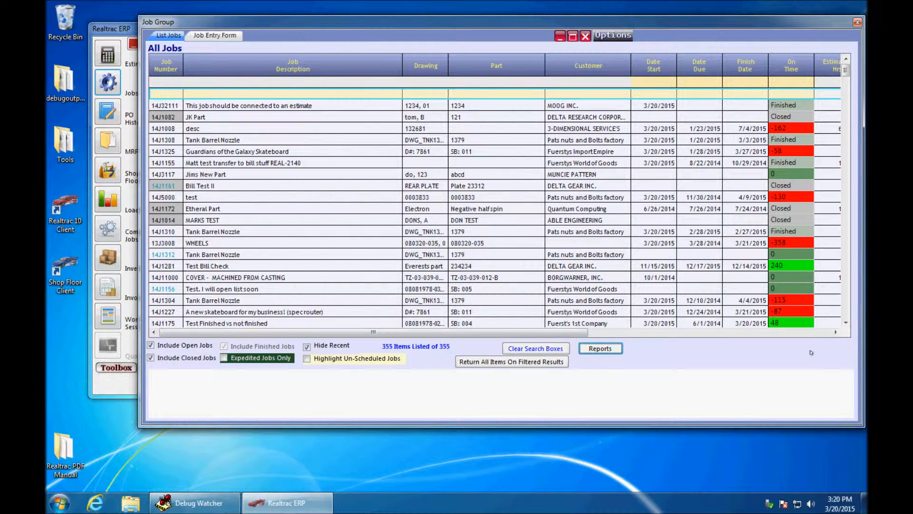
{"action": "left_click", "coordinate": [465, 264]}
{"action": "scroll", "coordinate": [494, 285], "scroll_direction": "down", "scroll_amount": 3}
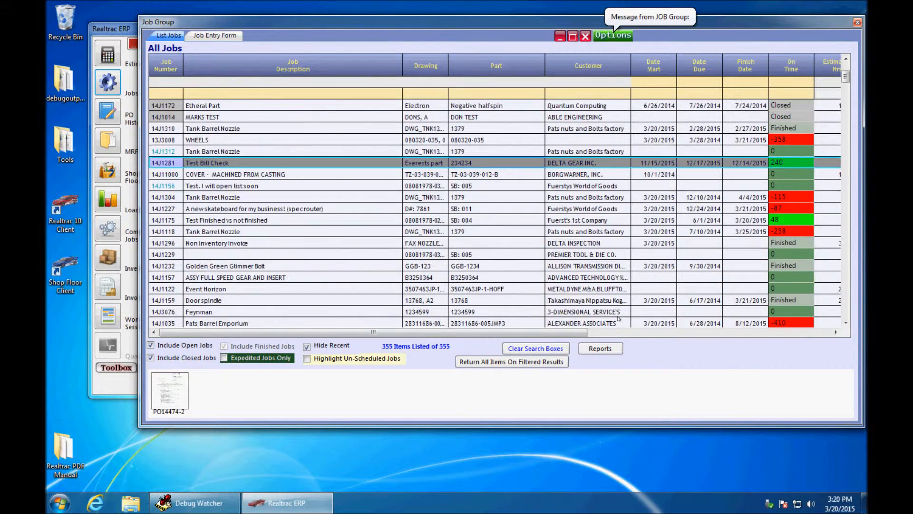
{"action": "left_click", "coordinate": [724, 333]}
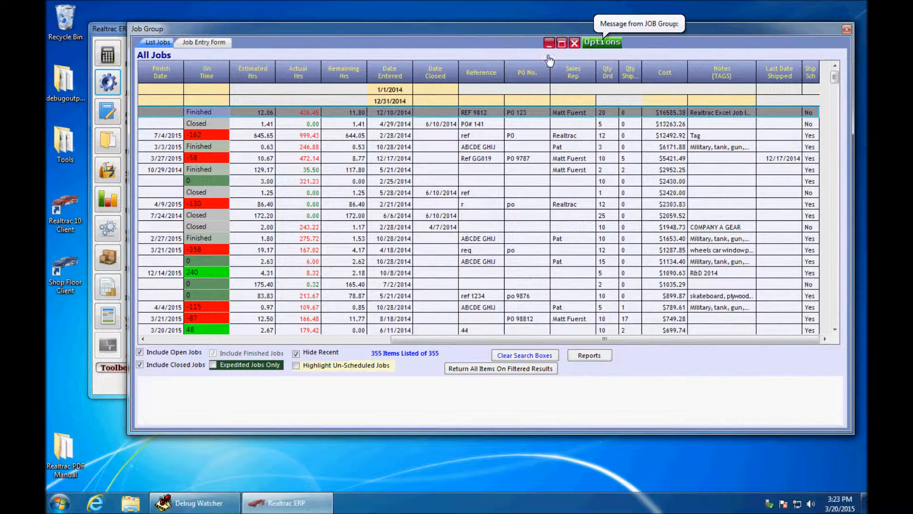
{"action": "scroll", "coordinate": [563, 124], "scroll_direction": "down", "scroll_amount": 1}
{"action": "scroll", "coordinate": [562, 123], "scroll_direction": "up", "scroll_amount": 1}
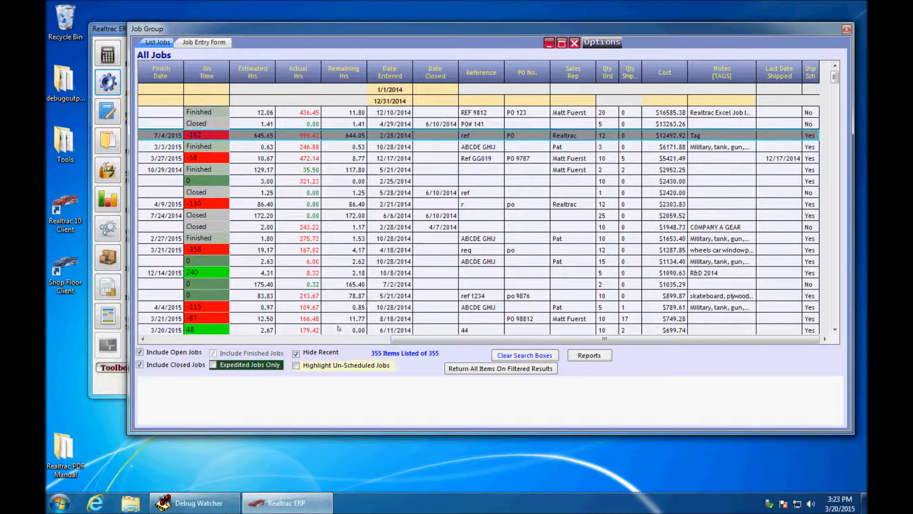
{"action": "left_click", "coordinate": [279, 338]}
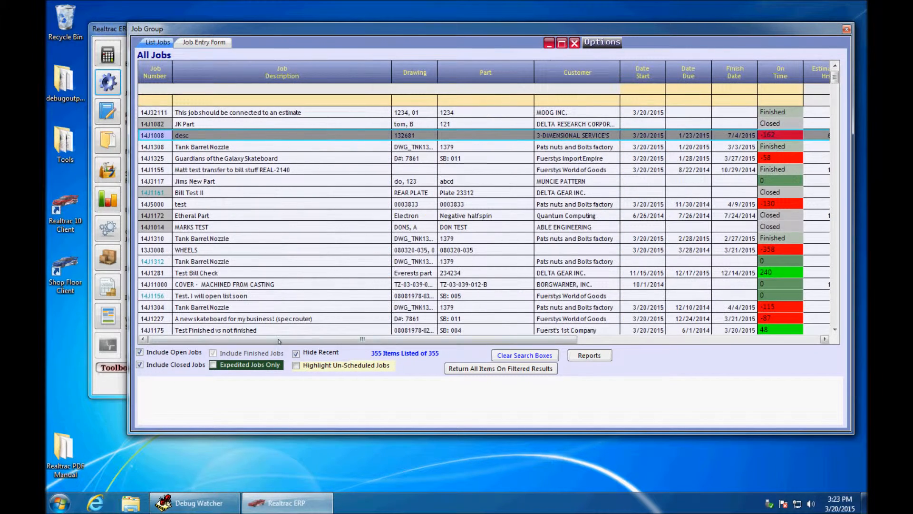
Open the Guardians of the Galaxy Skateboard job in the job entry form.
{"action": "left_click", "coordinate": [164, 160]}
{"action": "left_click", "coordinate": [154, 169]}
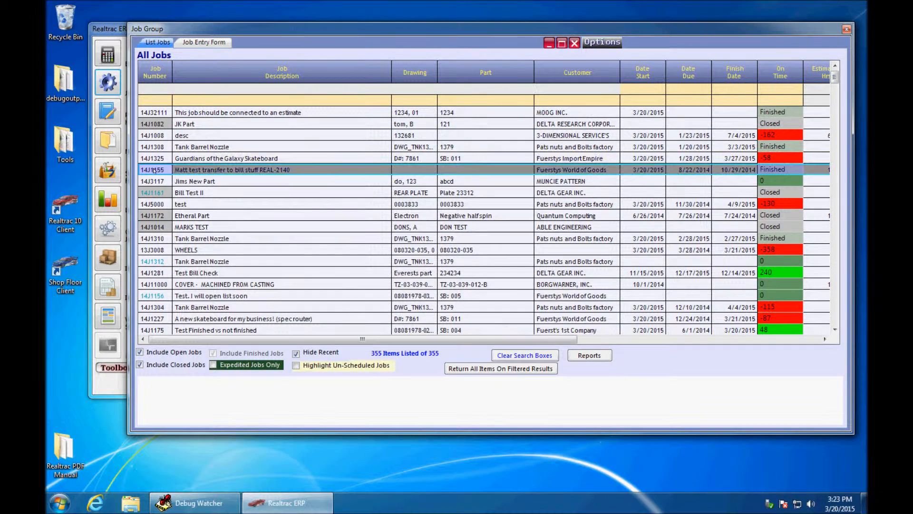
{"action": "double_click", "coordinate": [155, 158]}
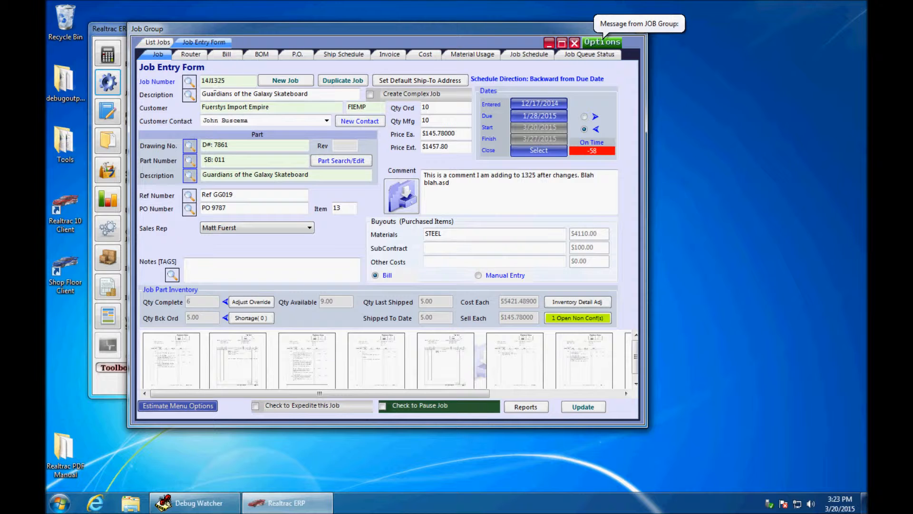
{"action": "left_click_drag", "start_coordinate": [242, 33], "coordinate": [294, 46]}
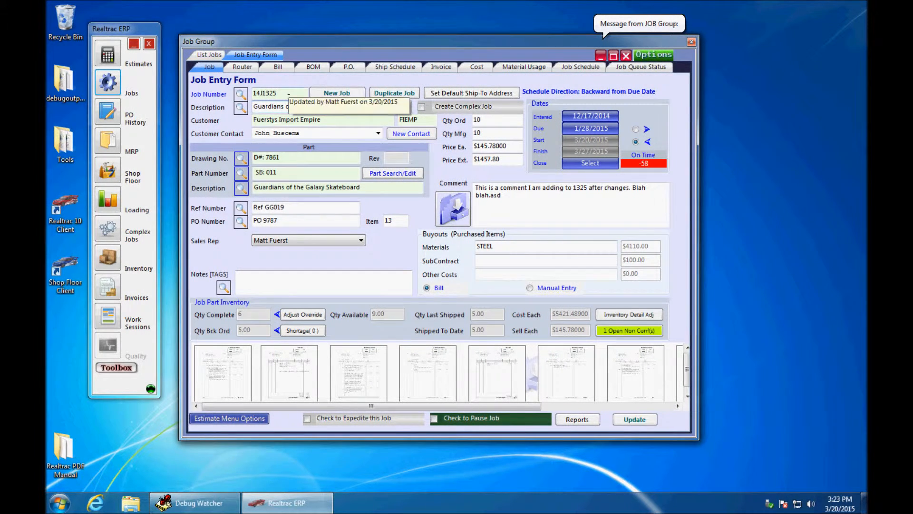
Enter the tag "R & D 2014" in the job's Notes field.
{"action": "left_click", "coordinate": [326, 209]}
{"action": "key", "text": "Tab"}
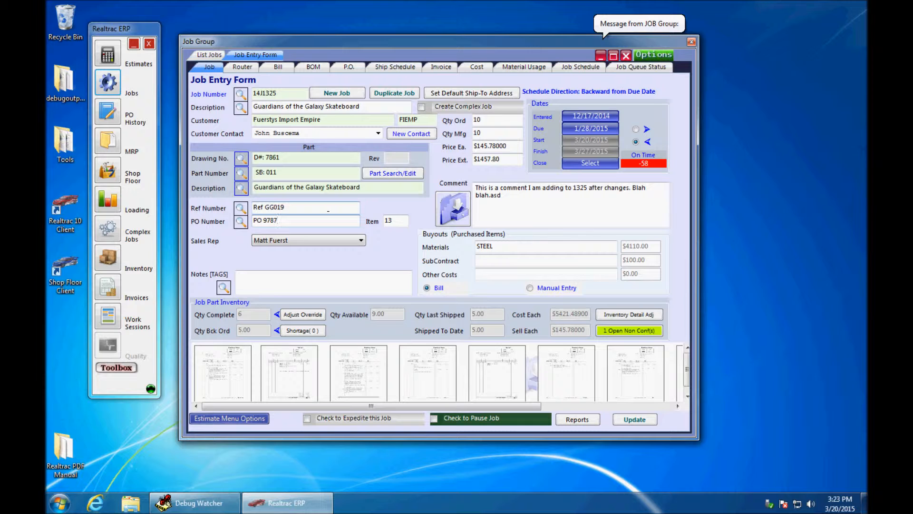
{"action": "left_click", "coordinate": [320, 283]}
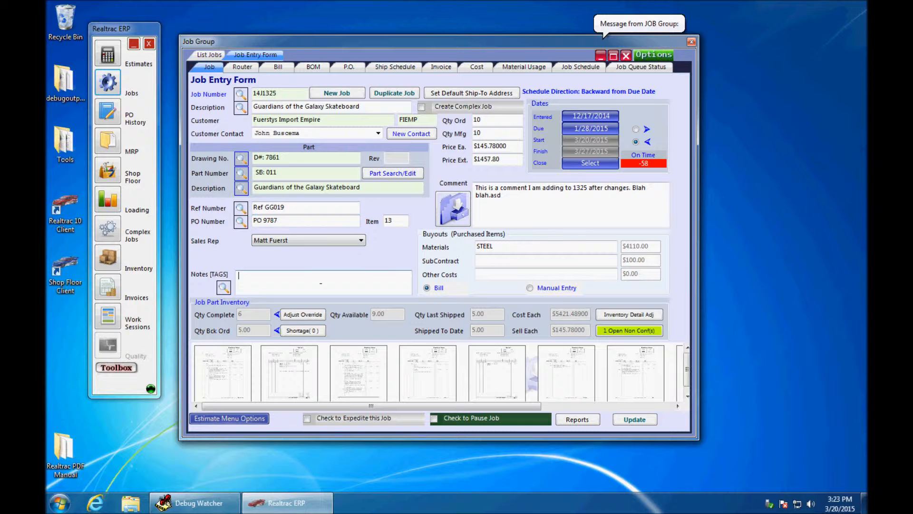
{"action": "type", "text": "R & D 2014"}
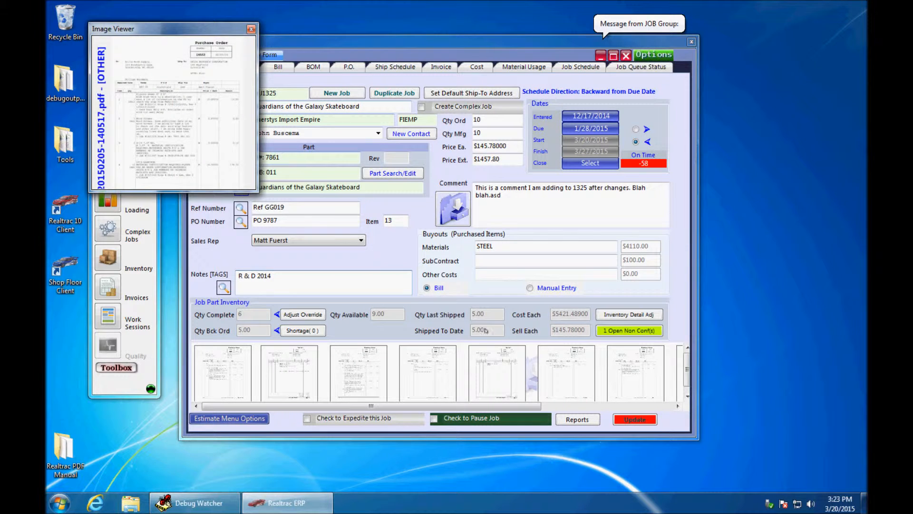
Open the job's bill and examine the FLEXOR 1.0" RD., 1018 CD 13/16" RD. and first Plywood sheet 4' X 8' material lines.
{"action": "left_click", "coordinate": [279, 67]}
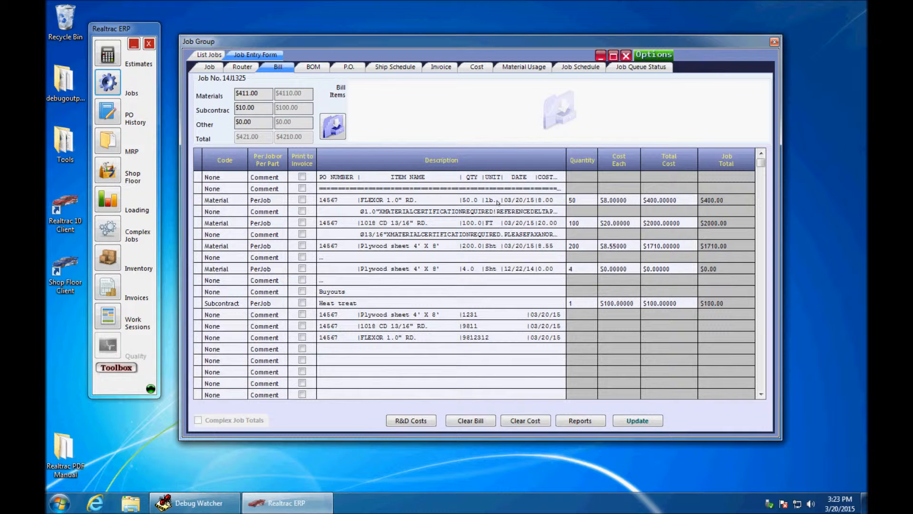
{"action": "left_click", "coordinate": [497, 200]}
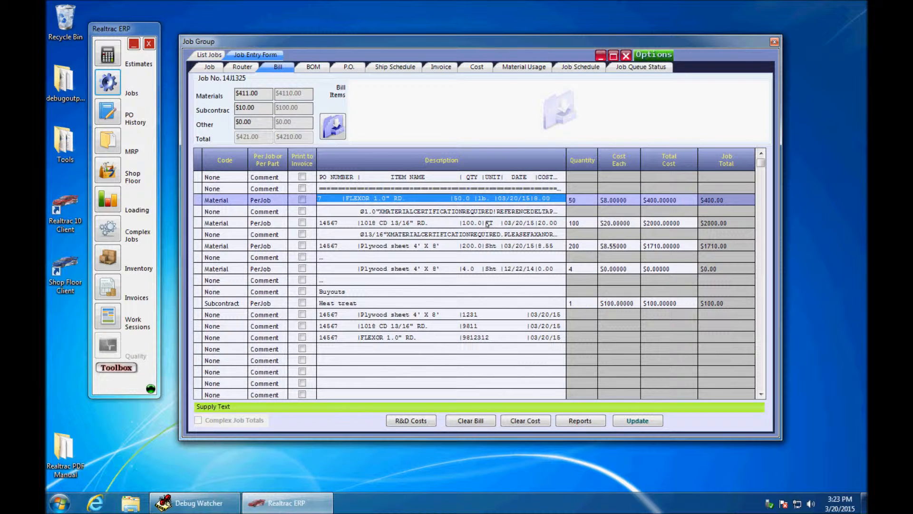
{"action": "left_click", "coordinate": [486, 223]}
{"action": "left_click", "coordinate": [491, 247]}
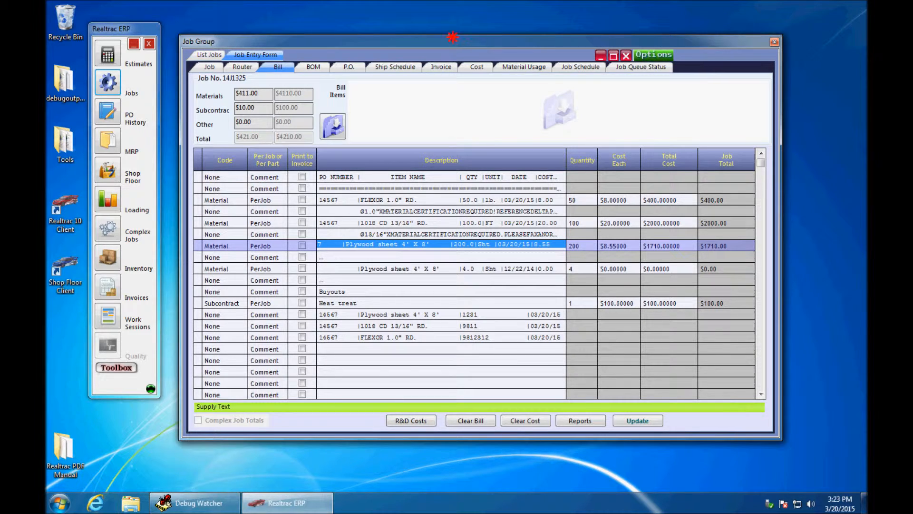
Open the R&D Costs table for the job's bill and reposition it.
{"action": "left_click_drag", "start_coordinate": [452, 37], "coordinate": [381, 11]}
{"action": "left_click", "coordinate": [339, 396]}
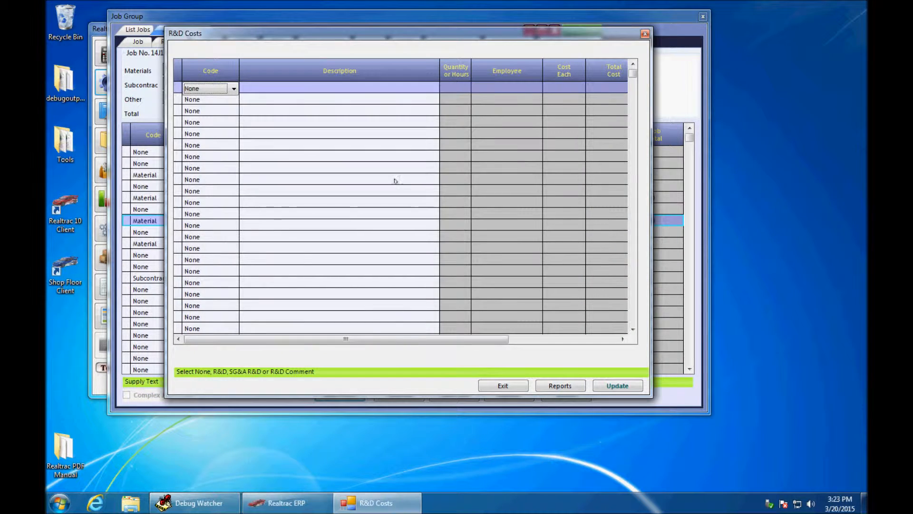
{"action": "mouse_move", "coordinate": [392, 34]}
{"action": "left_mouse_down"}
{"action": "mouse_move", "coordinate": [635, 145]}
{"action": "mouse_move", "coordinate": [570, 127]}
{"action": "mouse_move", "coordinate": [284, 100]}
{"action": "left_mouse_up"}
{"action": "left_click", "coordinate": [124, 155]}
{"action": "left_click", "coordinate": [121, 165]}
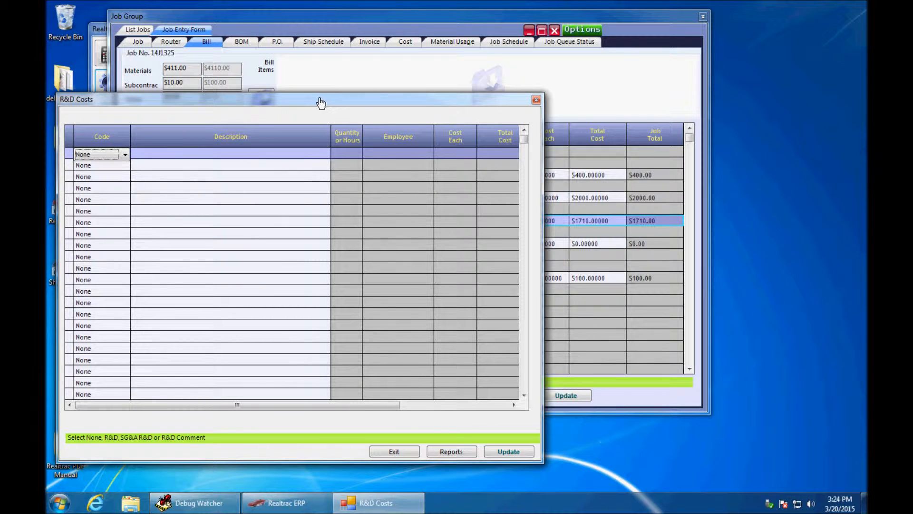
Add an R&D cost line with code R_and_D, description "Purchases" and a total cost of $3200.
{"action": "left_click", "coordinate": [124, 154]}
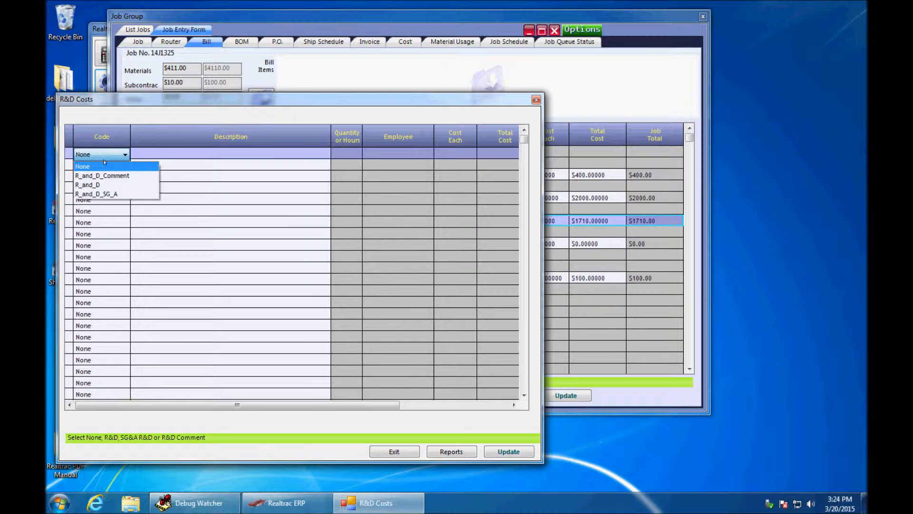
{"action": "left_click", "coordinate": [100, 183]}
{"action": "left_click", "coordinate": [135, 153]}
{"action": "type", "text": "Purchases"}
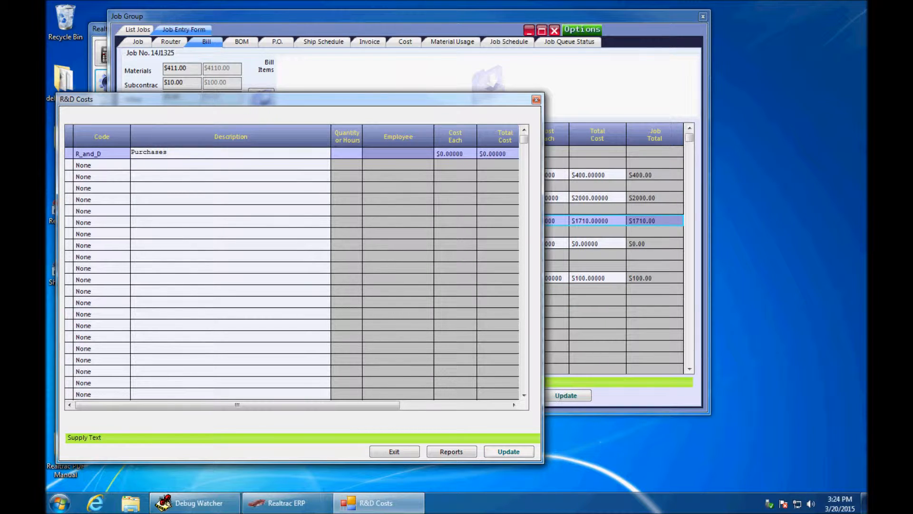
{"action": "key", "text": "Tab"}
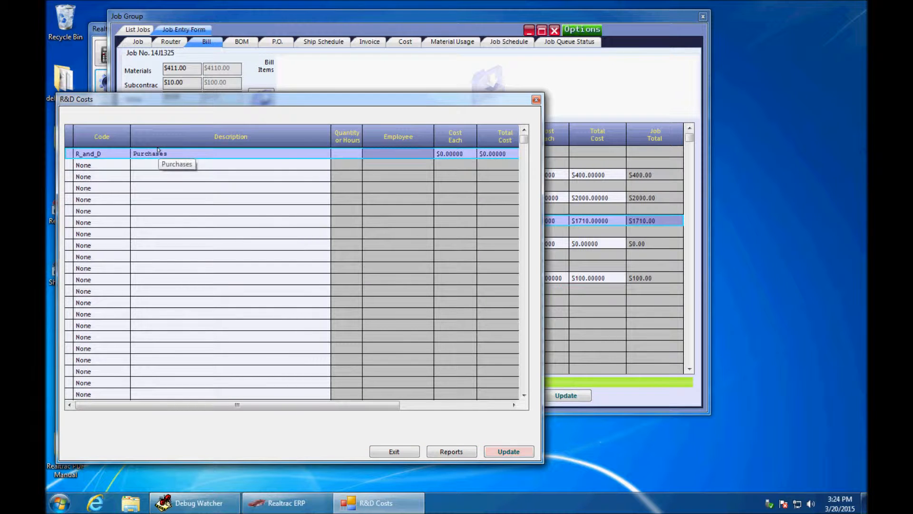
{"action": "left_click", "coordinate": [498, 155]}
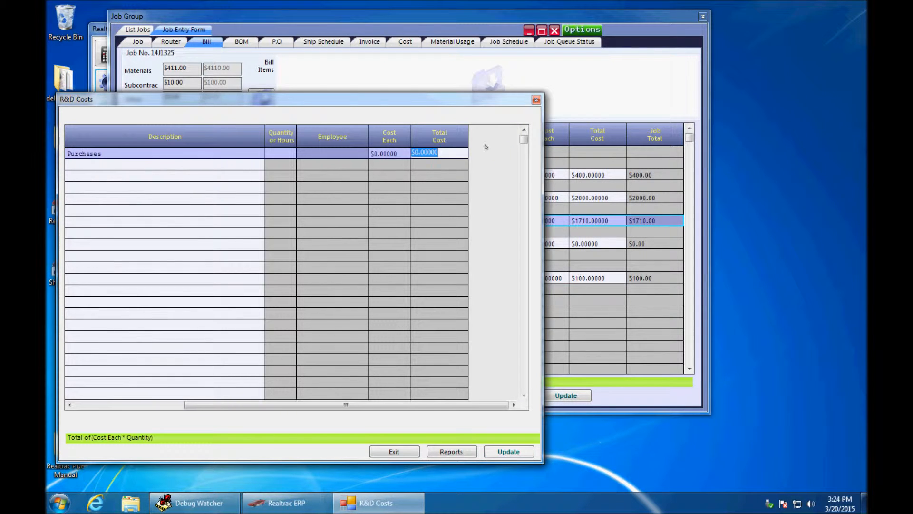
{"action": "type", "text": "3200"}
{"action": "key", "text": "Return"}
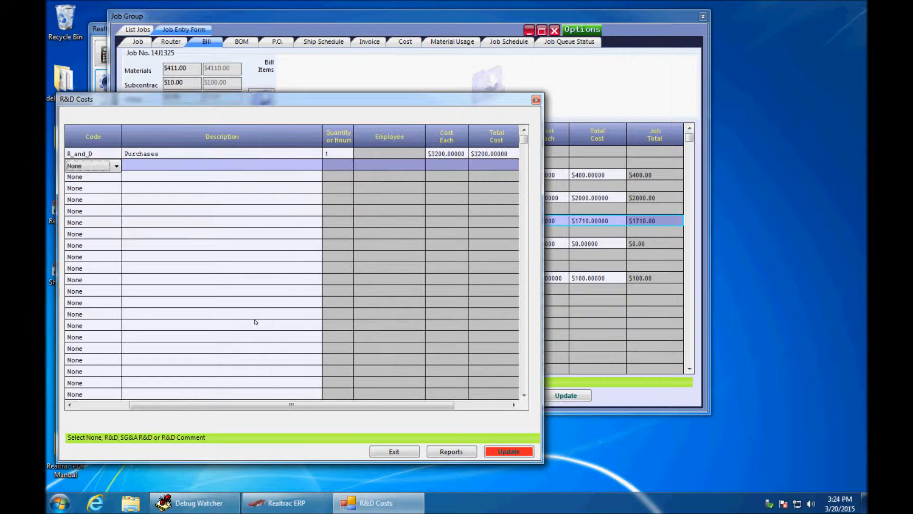
Add an R_and_D_SG_A cost line described as "PM Time" with 8 hours and assign the matching employee.
{"action": "left_click", "coordinate": [91, 166]}
{"action": "left_click", "coordinate": [83, 204]}
{"action": "left_click", "coordinate": [143, 167]}
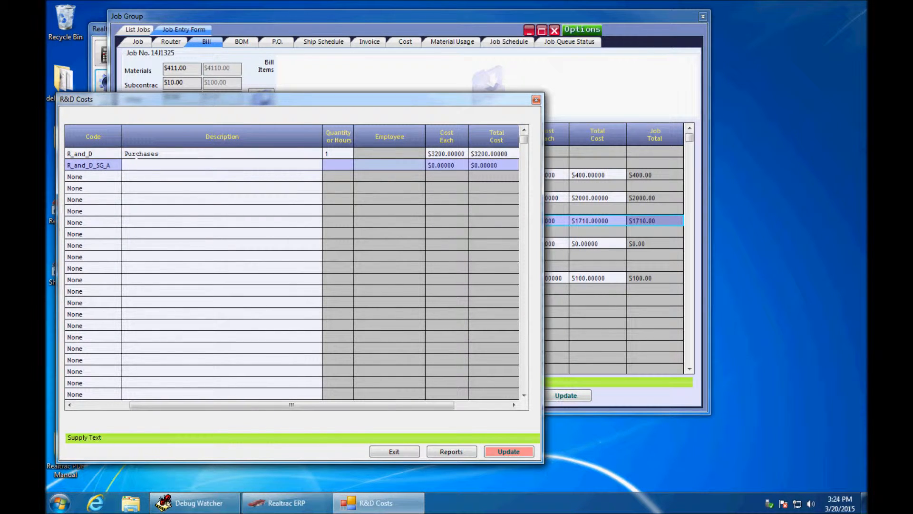
{"action": "type", "text": "PM< T"}
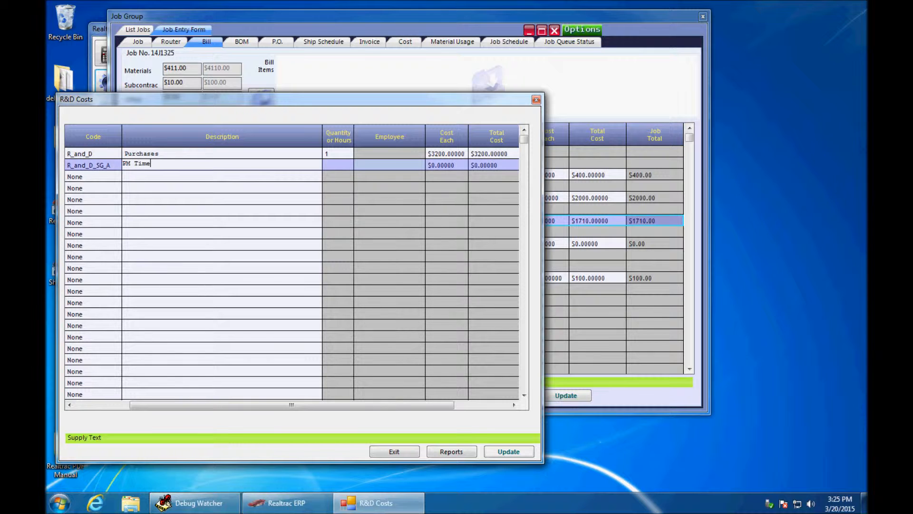
{"action": "type", "text": "ime"}
{"action": "key", "text": "Tab"}
{"action": "type", "text": "8"}
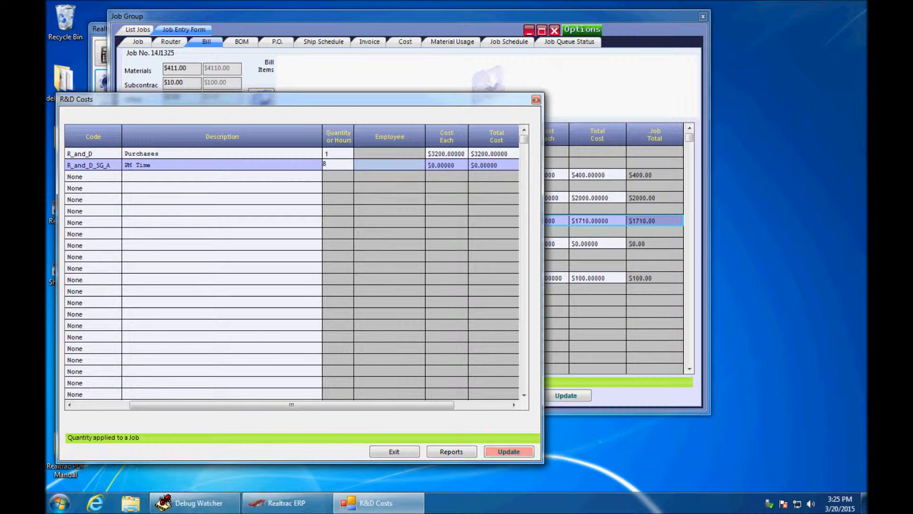
{"action": "key", "text": "Tab"}
{"action": "type", "text": "Pat"}
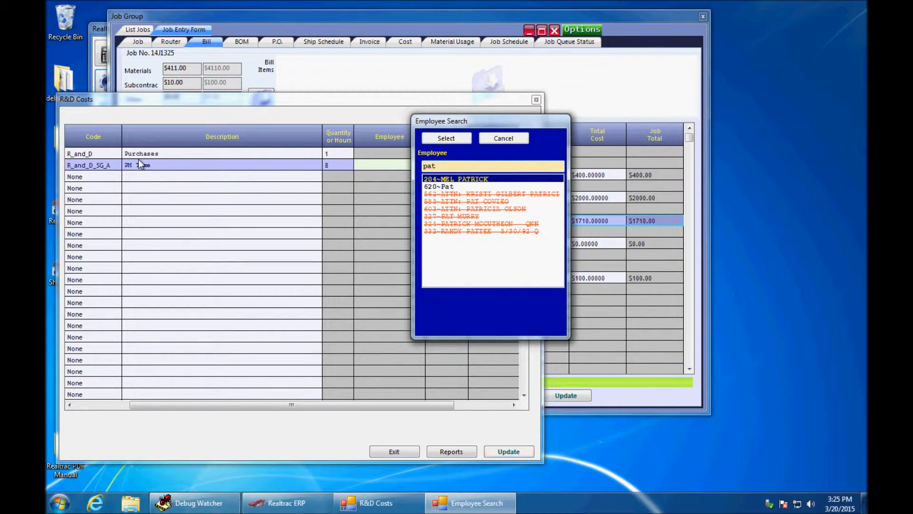
{"action": "key", "text": "Down"}
{"action": "key", "text": "Return"}
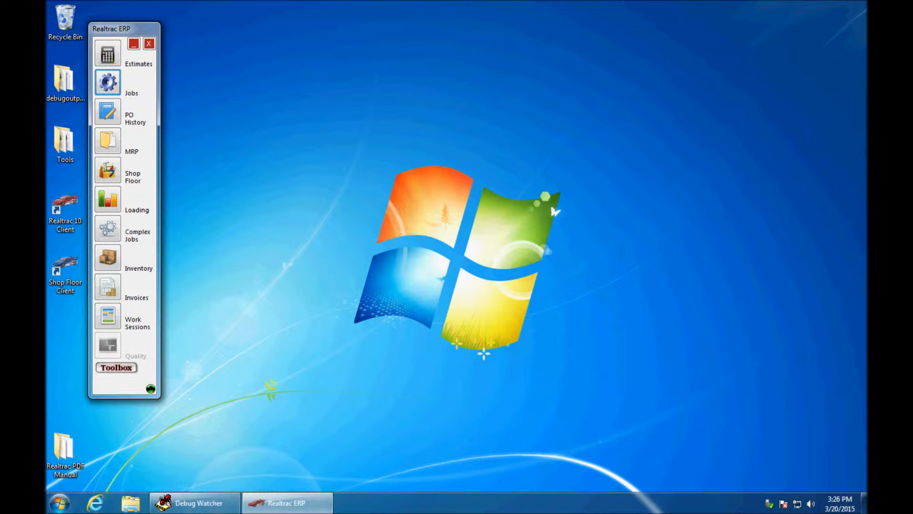
Open the R&D Job Listing and filter its Notes column by "r&d 2014".
{"action": "left_click", "coordinate": [116, 367]}
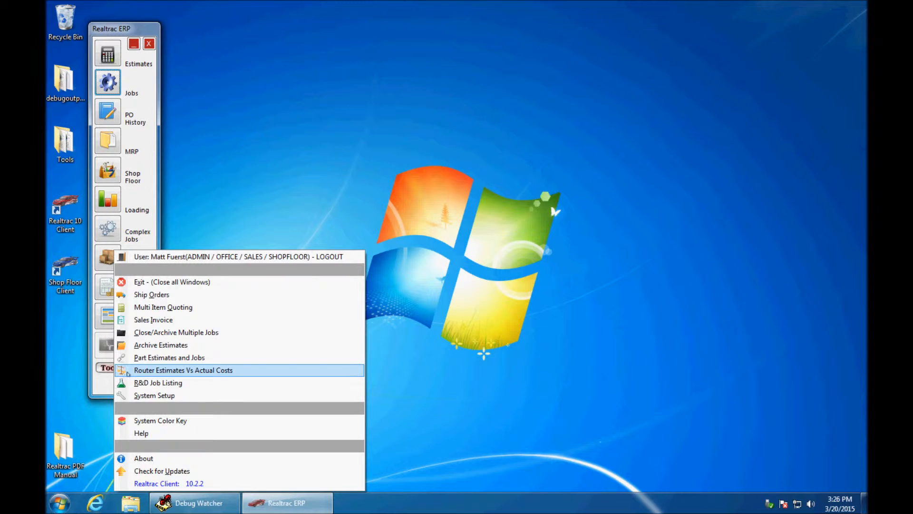
{"action": "left_click", "coordinate": [138, 382]}
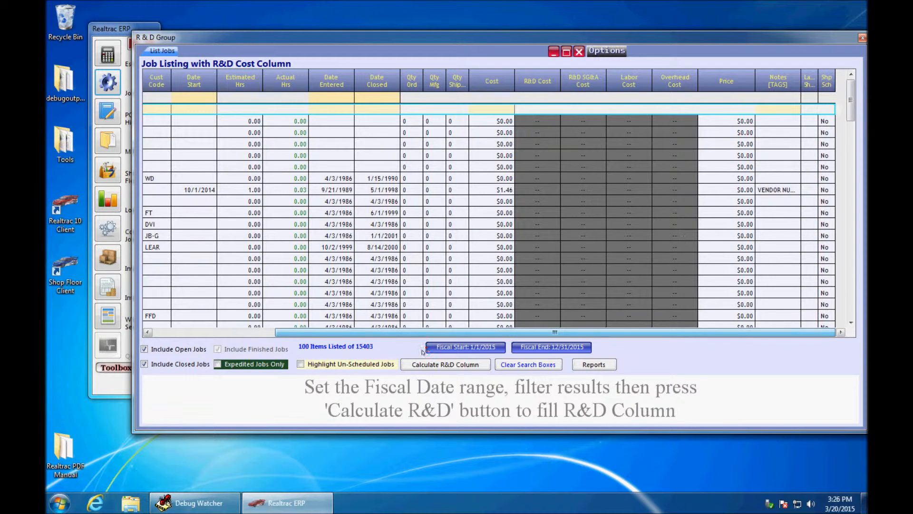
{"action": "left_click", "coordinate": [776, 109]}
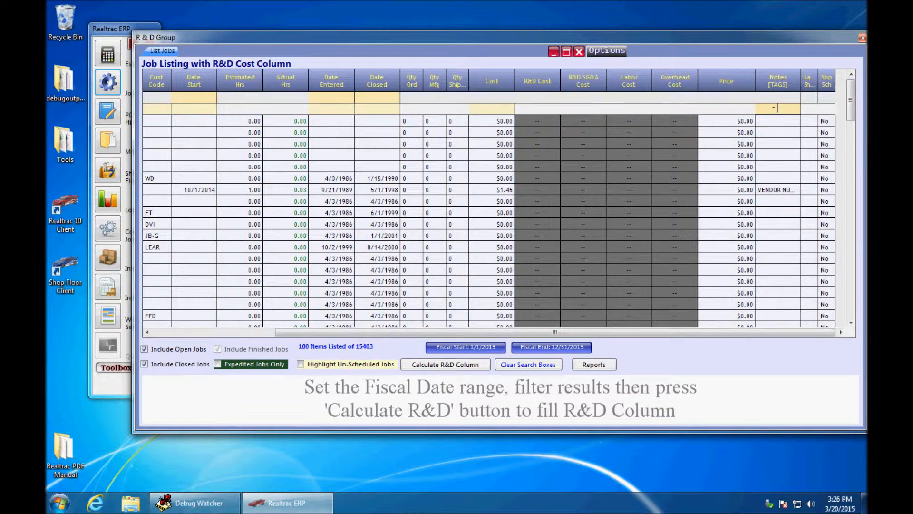
{"action": "type", "text": "r&d 2014"}
{"action": "key", "text": "Return"}
{"action": "left_click", "coordinate": [163, 336]}
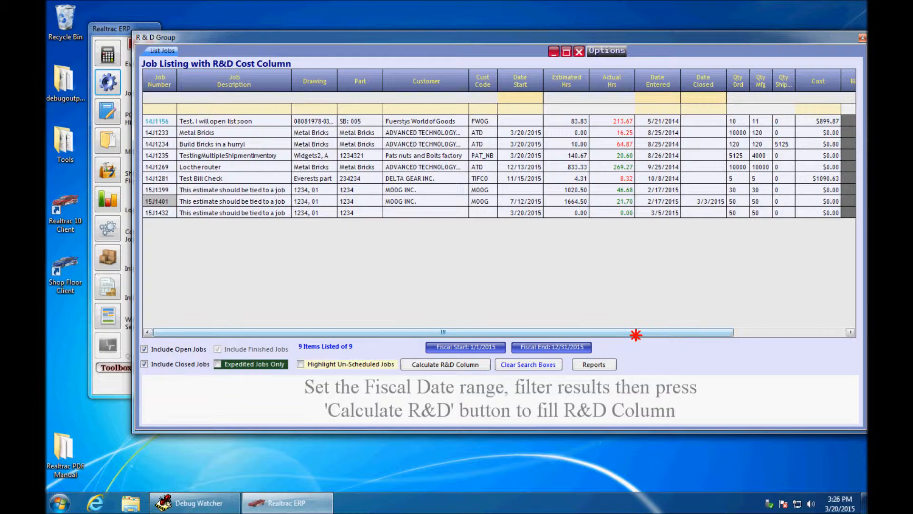
Set the fiscal date range of the R&D job listing to start 1/1/2014 and end 12/31/2014.
{"action": "left_click_drag", "start_coordinate": [636, 332], "coordinate": [740, 332]}
{"action": "left_click", "coordinate": [454, 348]}
{"action": "left_click", "coordinate": [403, 146]}
{"action": "left_click", "coordinate": [404, 147]}
{"action": "left_click", "coordinate": [404, 147]}
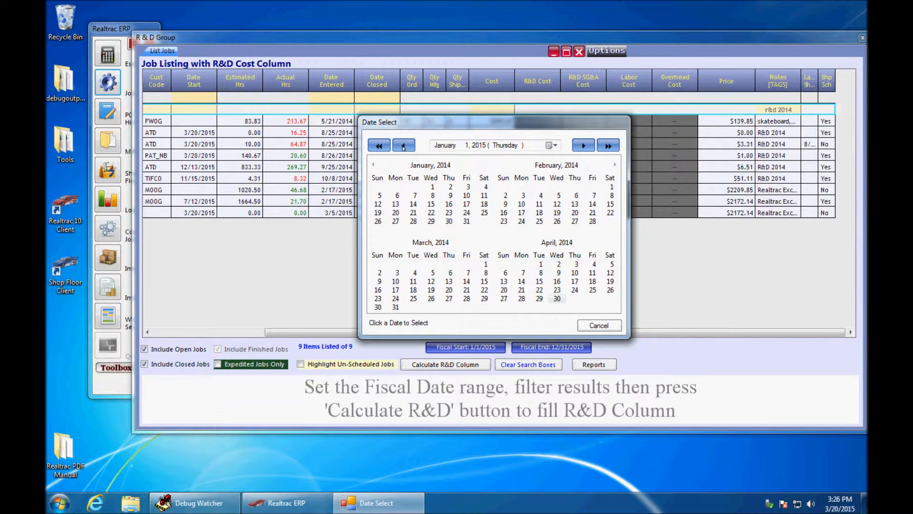
{"action": "left_click", "coordinate": [431, 187]}
{"action": "left_click", "coordinate": [526, 347]}
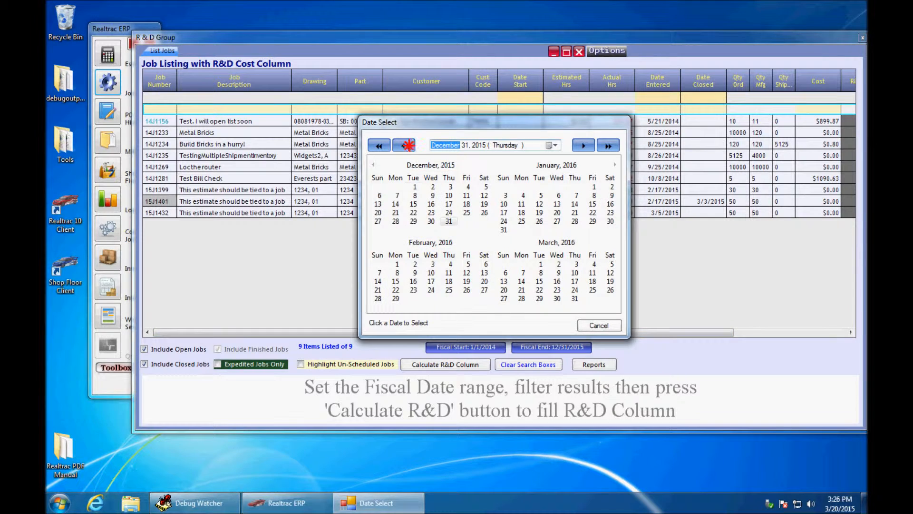
{"action": "left_click", "coordinate": [403, 145]}
{"action": "left_click", "coordinate": [431, 221]}
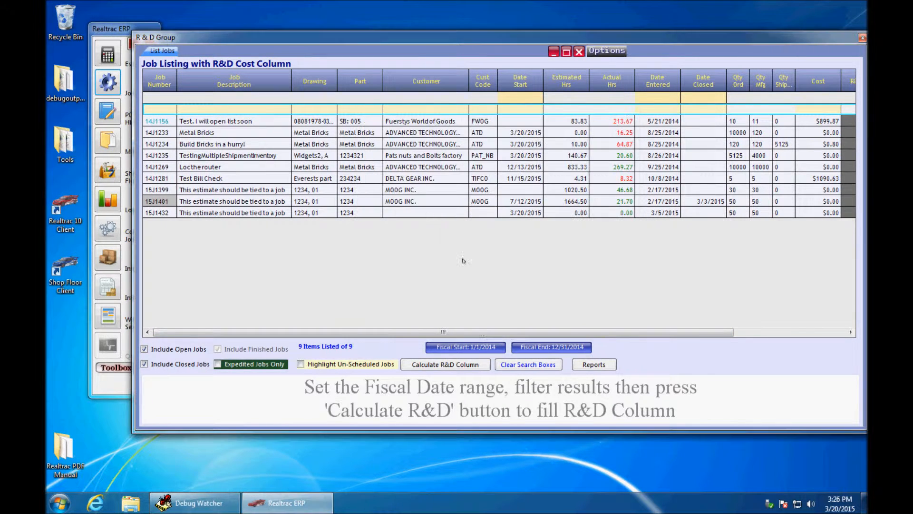
Calculate the R&D column for the listed jobs and review the R&D, SG&A, labor and overhead costs of the first five rows.
{"action": "left_click", "coordinate": [463, 365]}
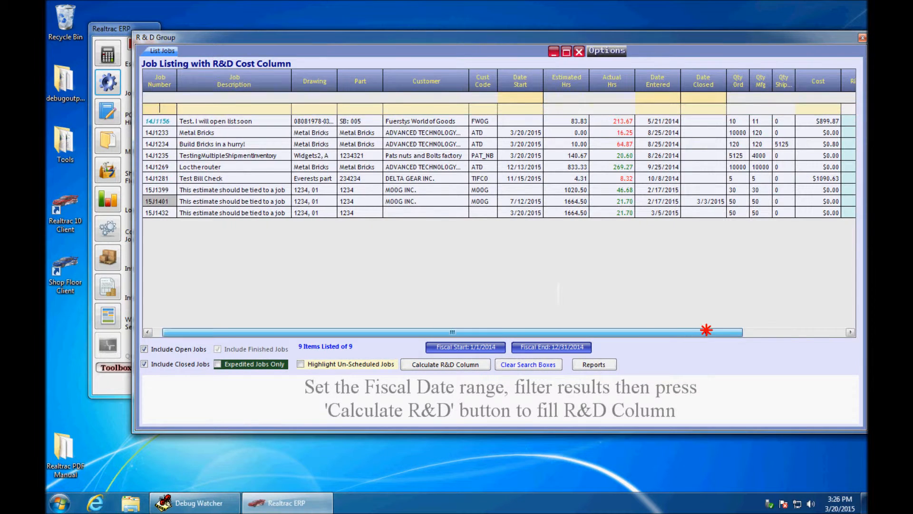
{"action": "left_click_drag", "start_coordinate": [704, 332], "coordinate": [825, 332]}
{"action": "left_click", "coordinate": [557, 124]}
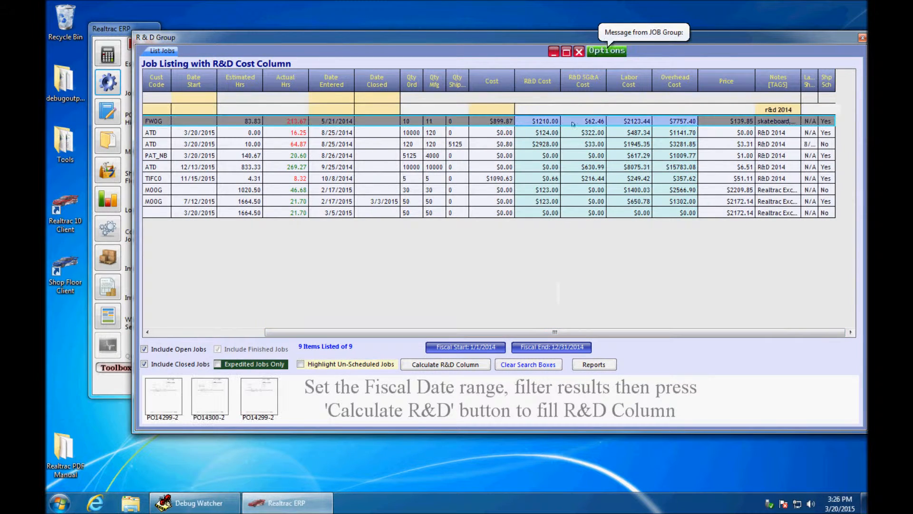
{"action": "left_click", "coordinate": [647, 135]}
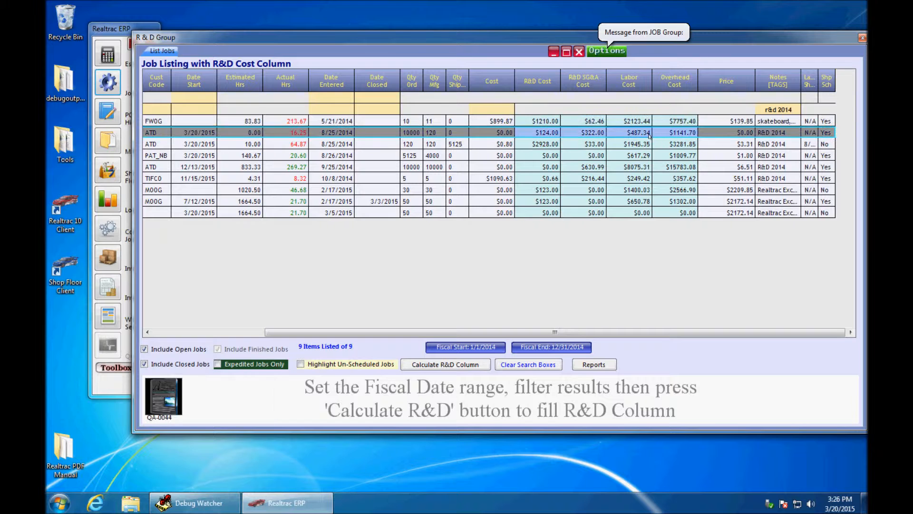
{"action": "left_click", "coordinate": [656, 143]}
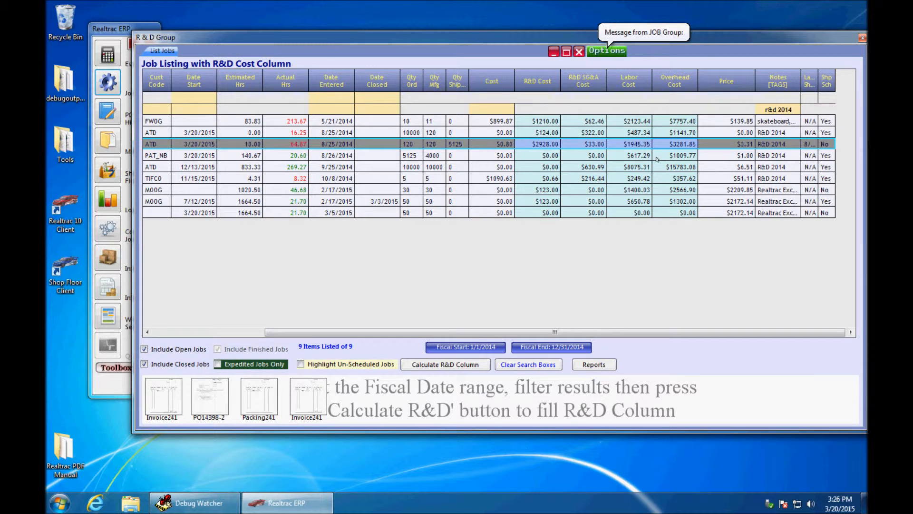
{"action": "left_click", "coordinate": [658, 159]}
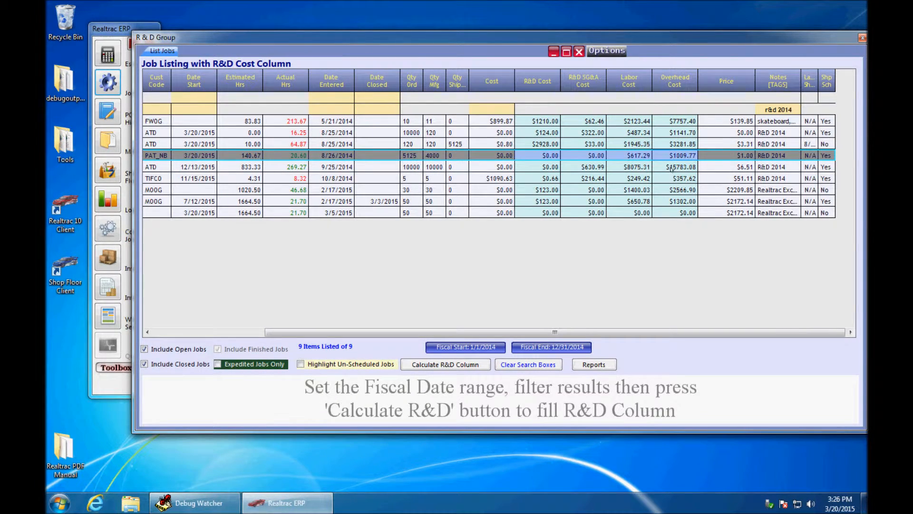
{"action": "left_click", "coordinate": [671, 169]}
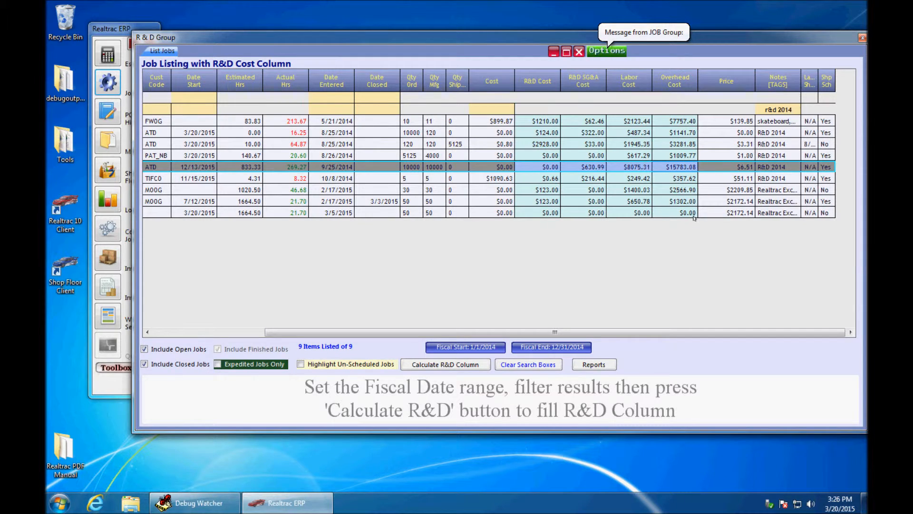
Sort the jobs by R&D cost, R&D SG&A cost and labor cost in turn, finishing with overhead cost in descending order.
{"action": "left_click", "coordinate": [536, 84]}
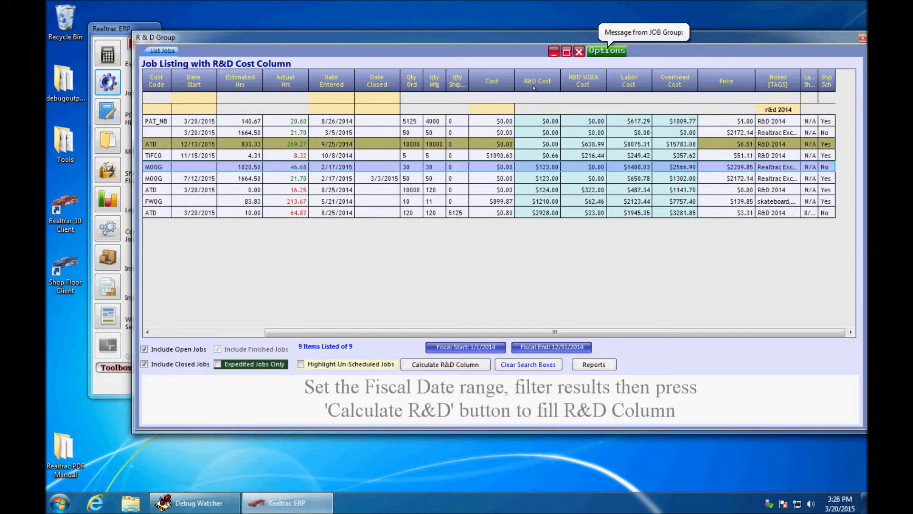
{"action": "left_click", "coordinate": [578, 84]}
{"action": "left_click", "coordinate": [578, 84]}
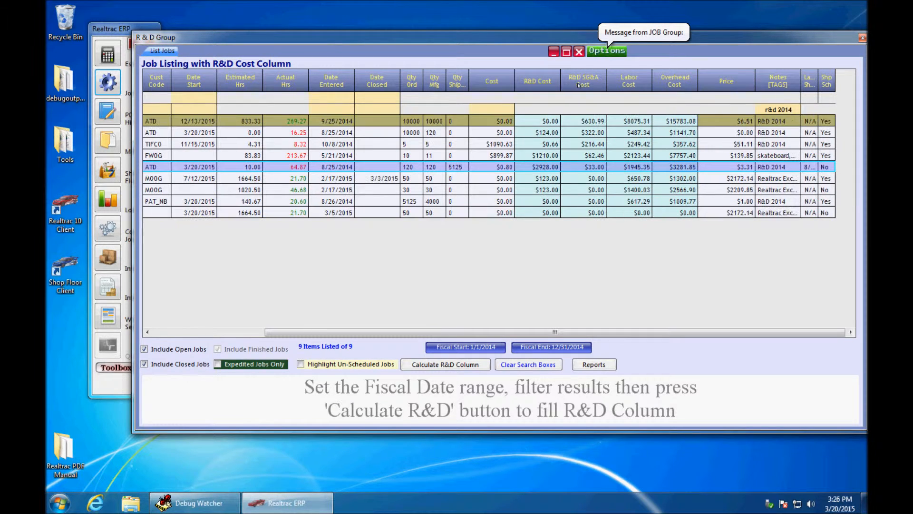
{"action": "left_click", "coordinate": [631, 84]}
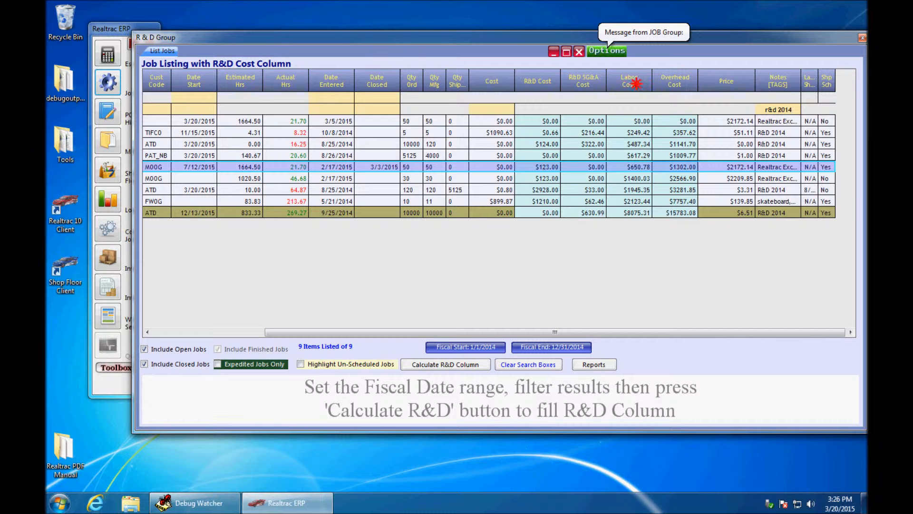
{"action": "left_click", "coordinate": [640, 84]}
{"action": "left_click", "coordinate": [675, 79]}
{"action": "left_click", "coordinate": [674, 79]}
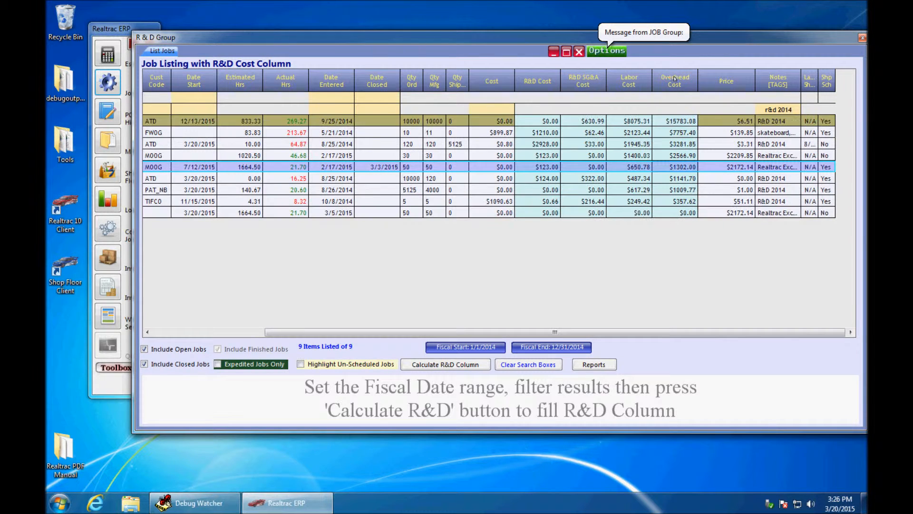
Generate the R&D Credit Report for the listed jobs and enlarge its preview to 164%.
{"action": "left_click", "coordinate": [588, 364]}
{"action": "left_click", "coordinate": [194, 375]}
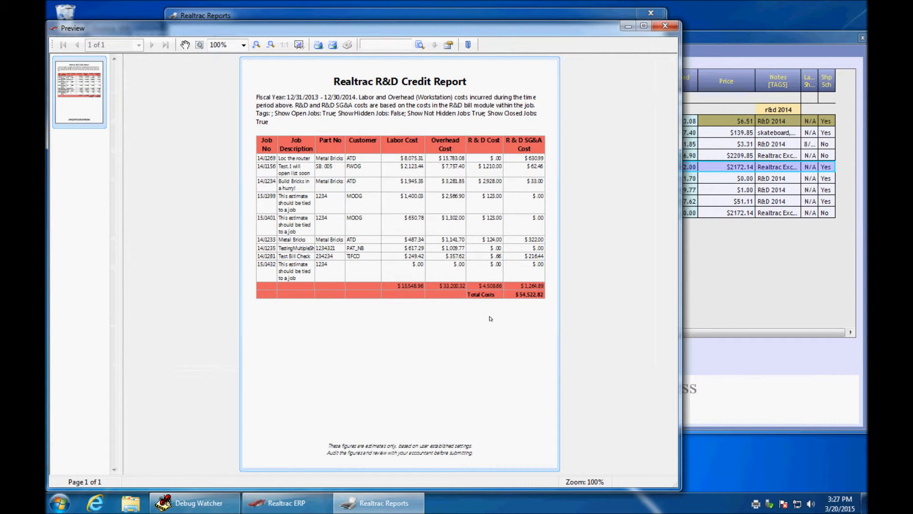
{"action": "left_click", "coordinate": [243, 45]}
{"action": "left_click", "coordinate": [241, 65]}
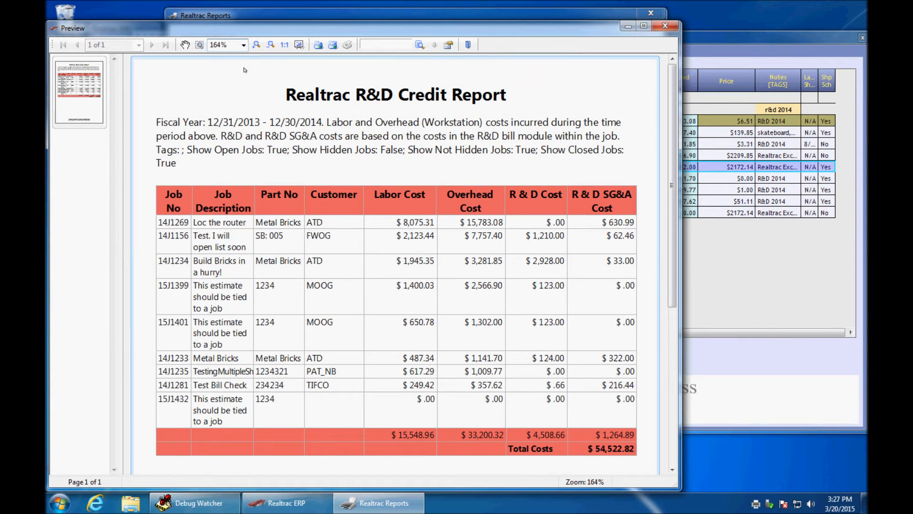